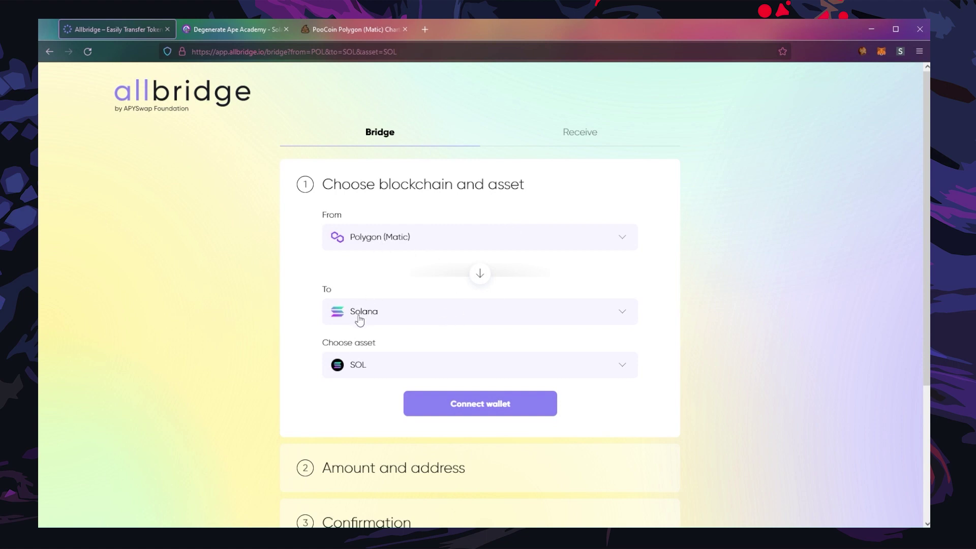
Choose USDC as the asset to bridge and connect the MetaMask wallet on Polygon.
click(364, 372)
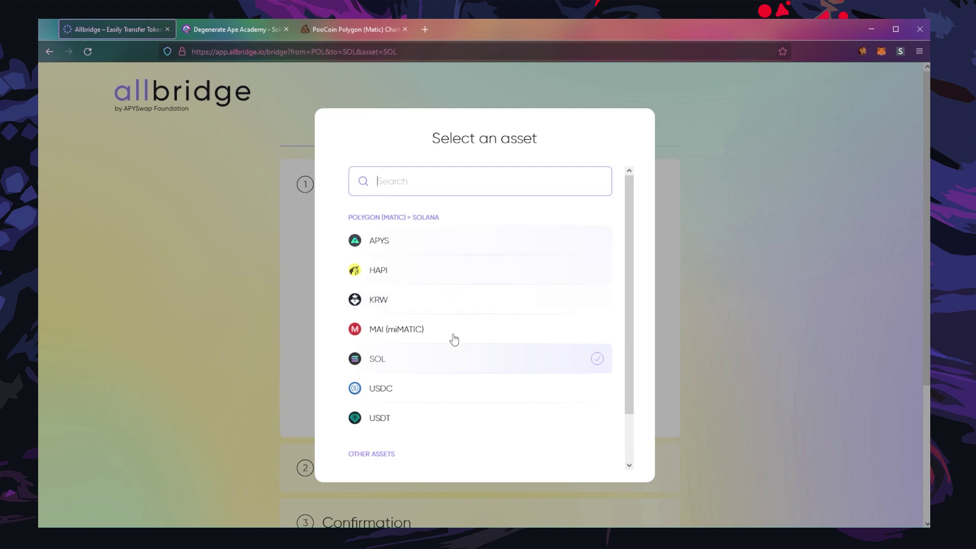
click(399, 391)
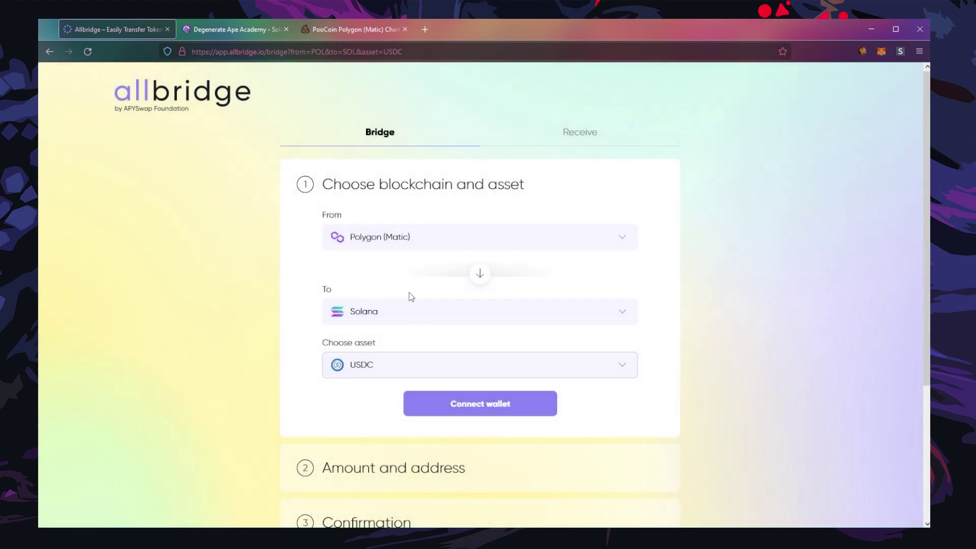
click(459, 406)
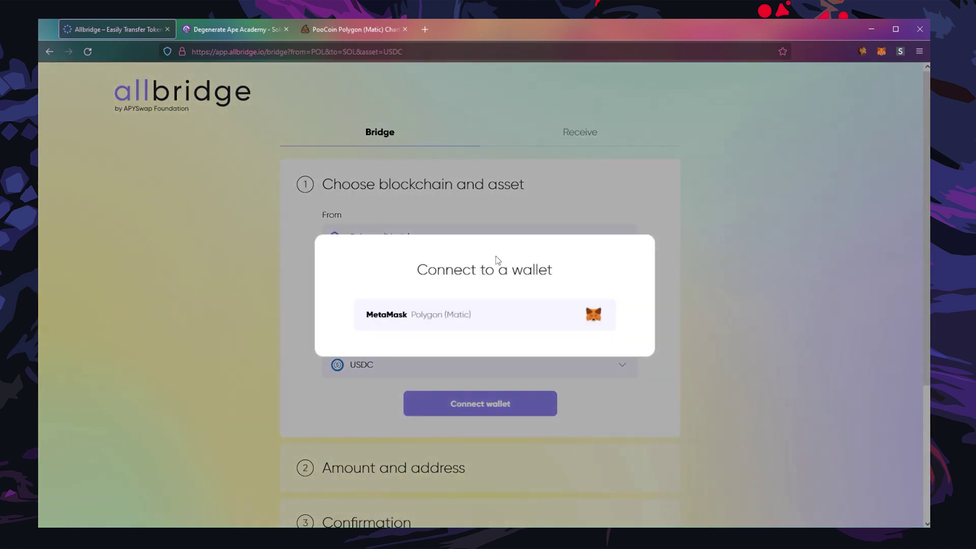
click(436, 314)
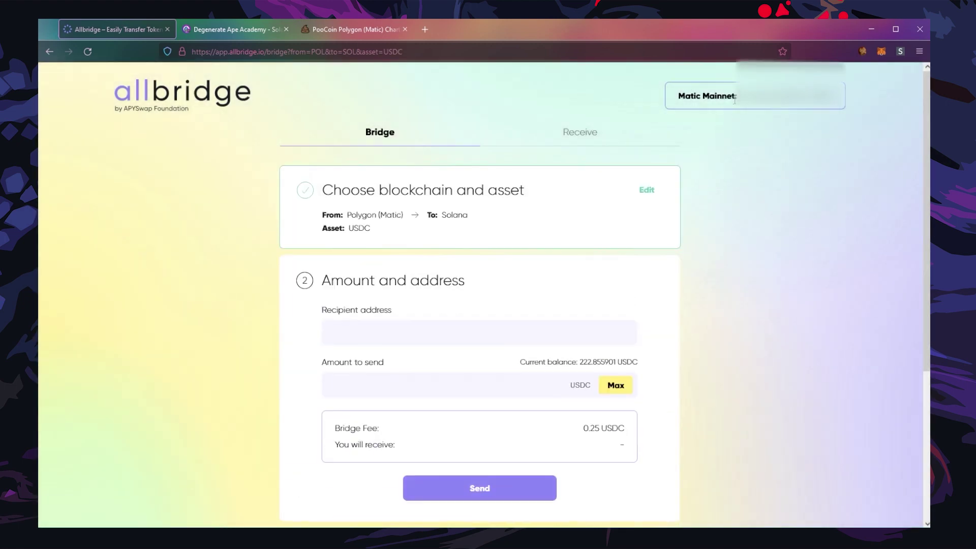
scroll(730, 106, down, 2)
scroll(452, 158, up, 1)
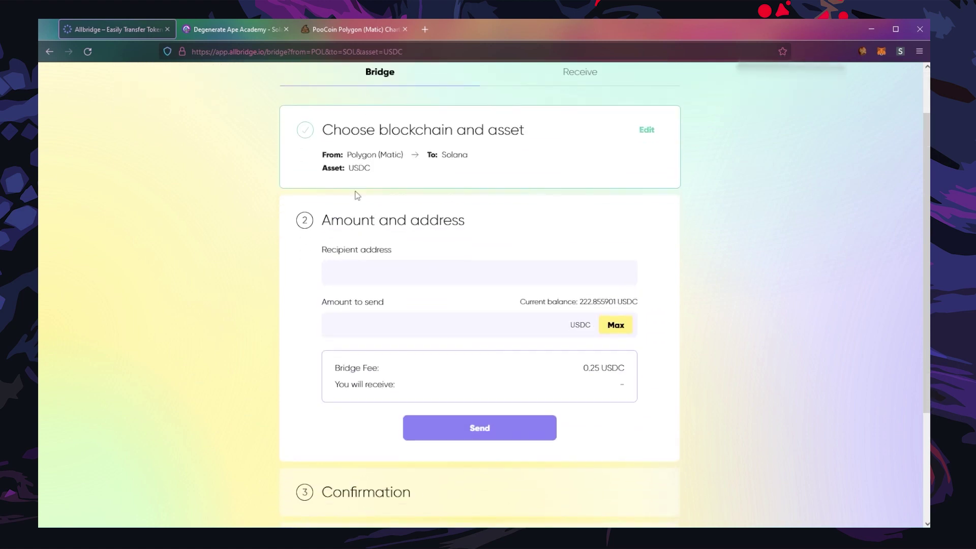
Paste the Solana recipient address and enter the full 222.855901 USDC amount to send.
click(406, 273)
key(ctrl+v)
click(429, 317)
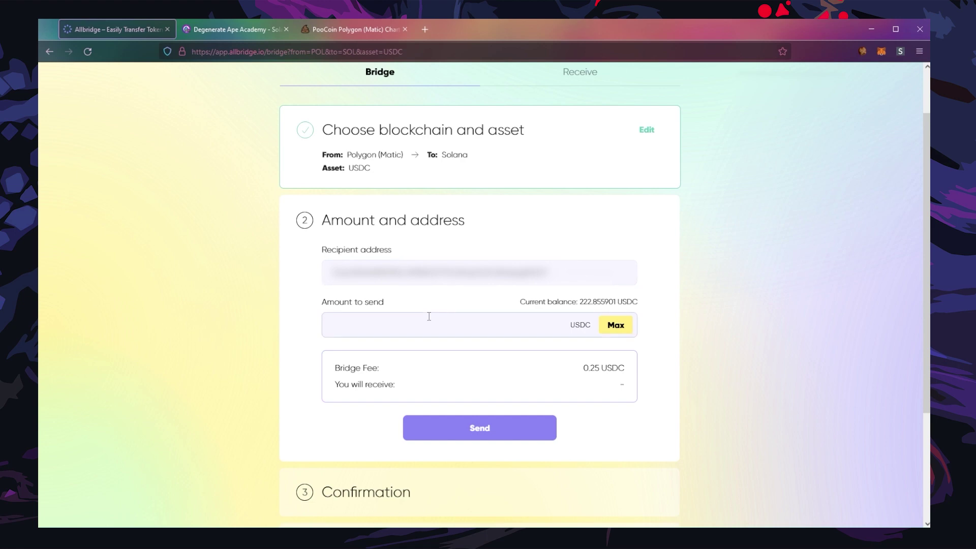
text(222.855901)
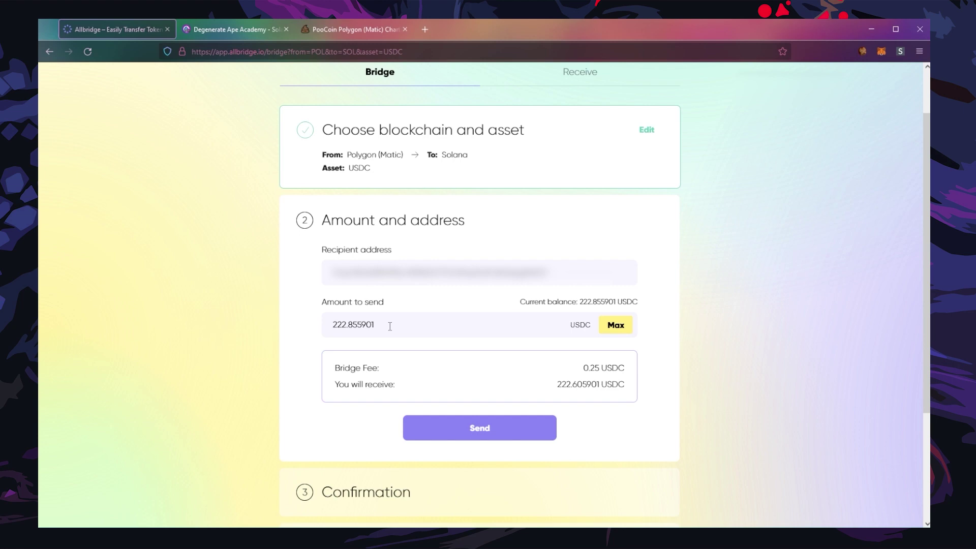
Send the 222.855901 USDC transfer, confirm it in MetaMask, and view it on the block explorer.
click(449, 437)
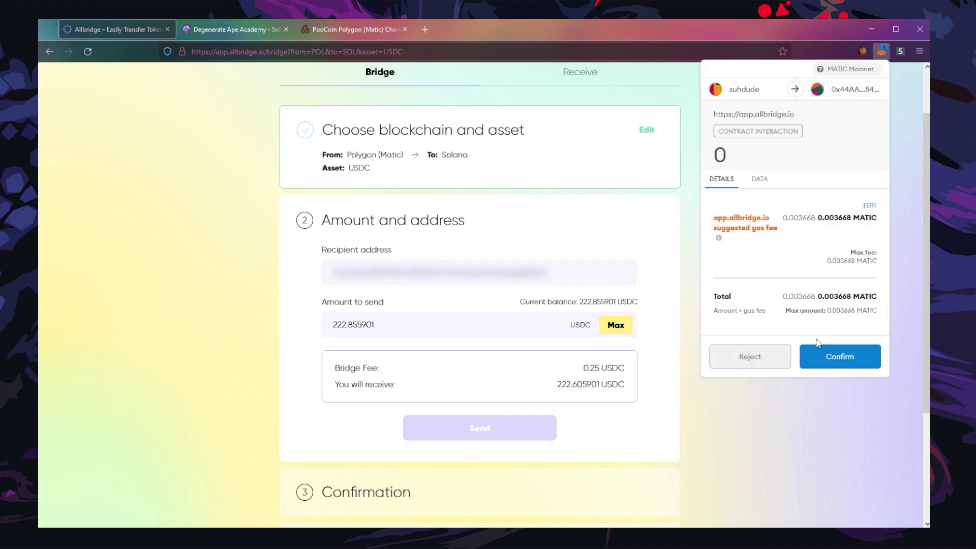
click(832, 354)
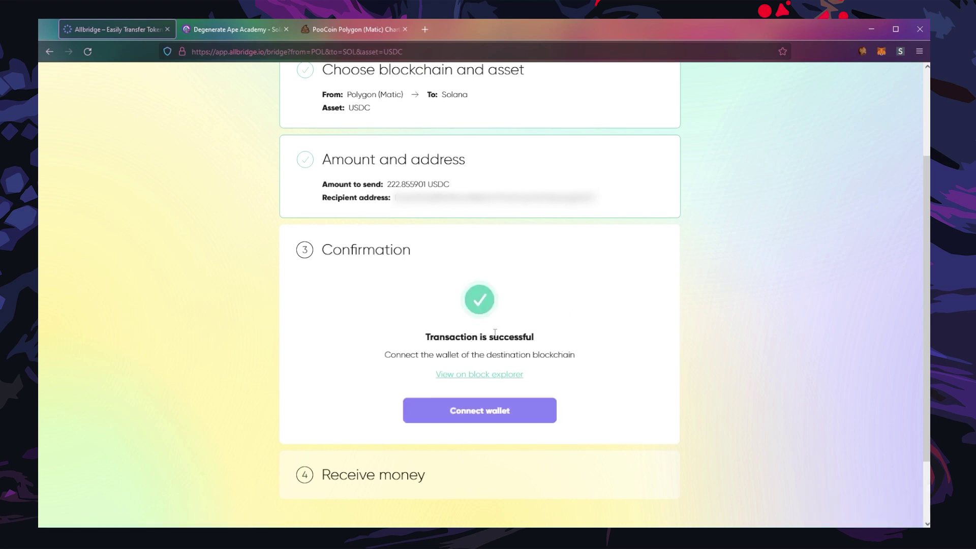
click(444, 385)
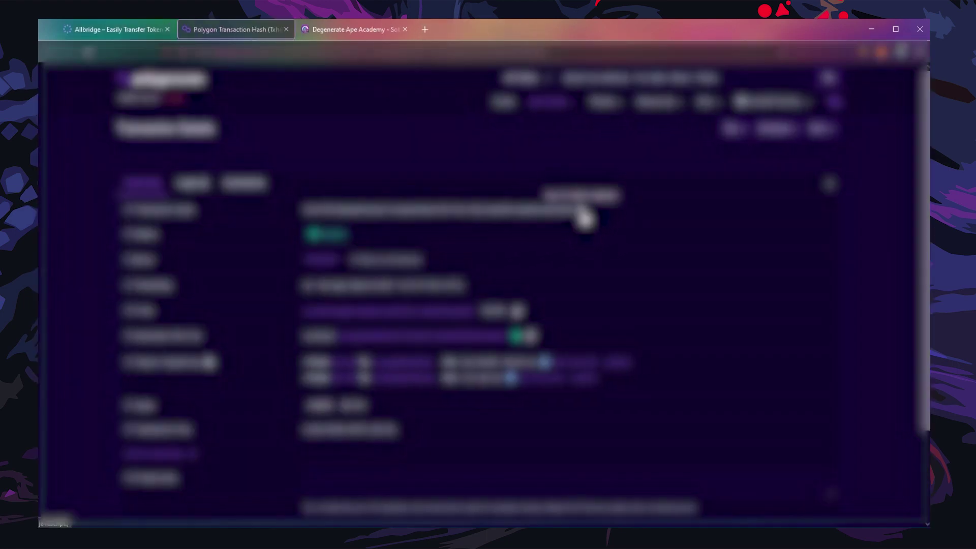
key(ctrl+shift+Tab)
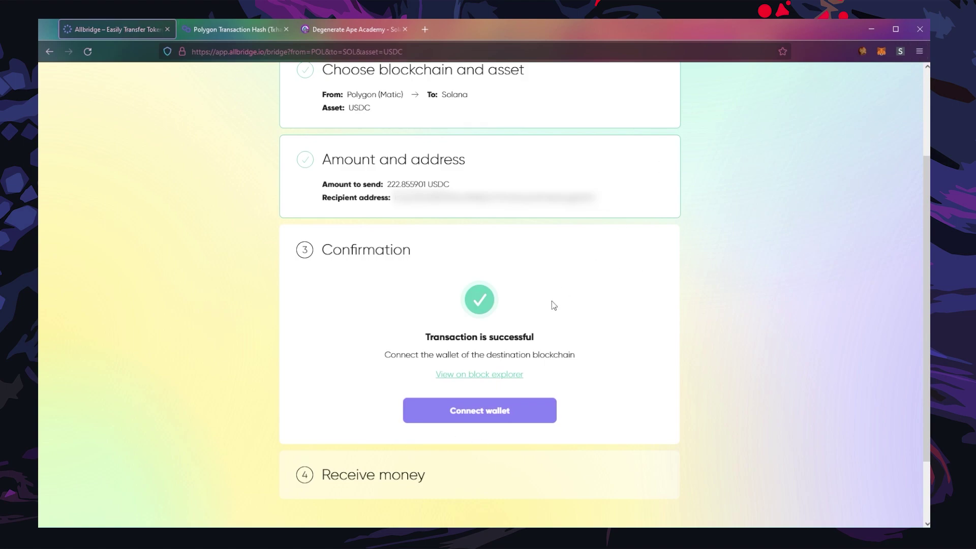
Switch the Allbridge page to the Receive side to enter the transfer's transaction ID.
click(468, 413)
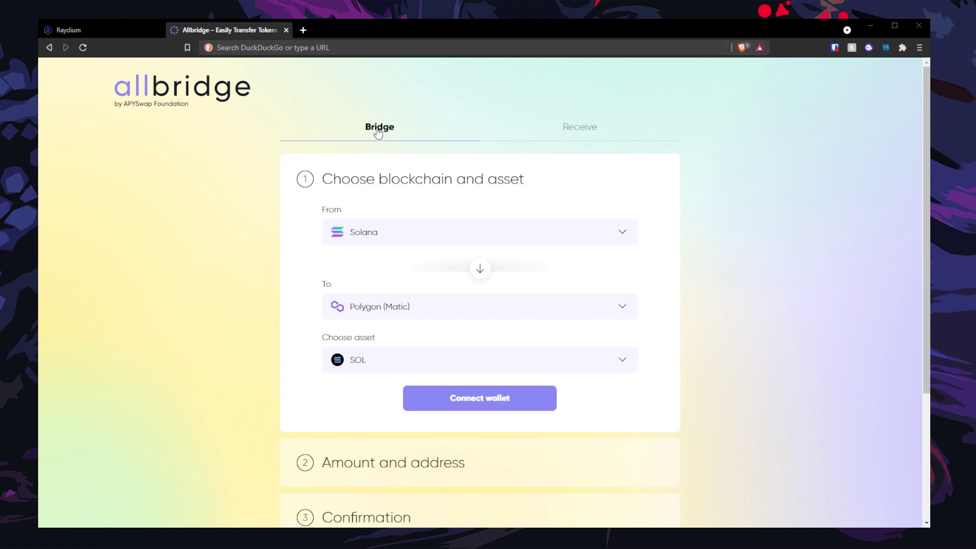
Paste the transaction ID, connect Phantom, and submit the receive transaction, which fails with a node-behind error.
click(572, 141)
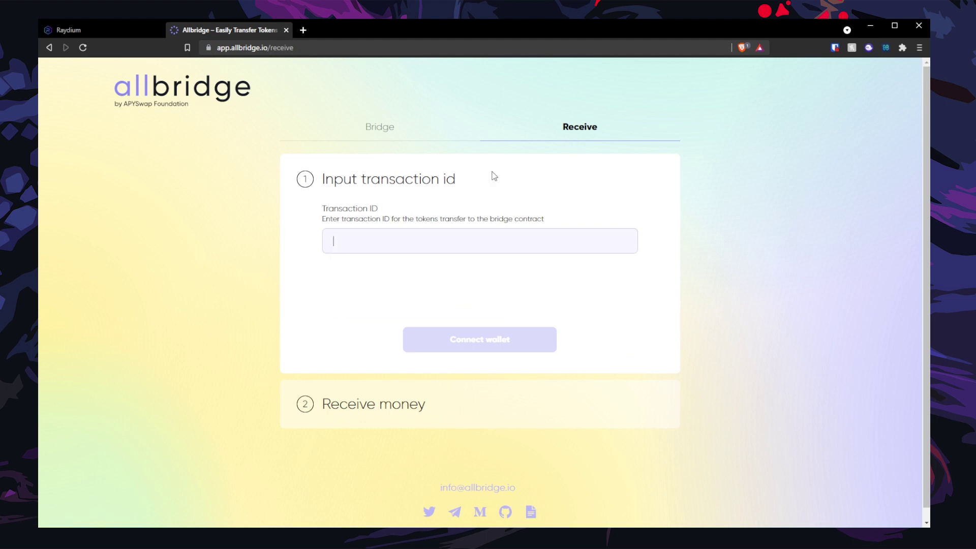
key(ctrl+v)
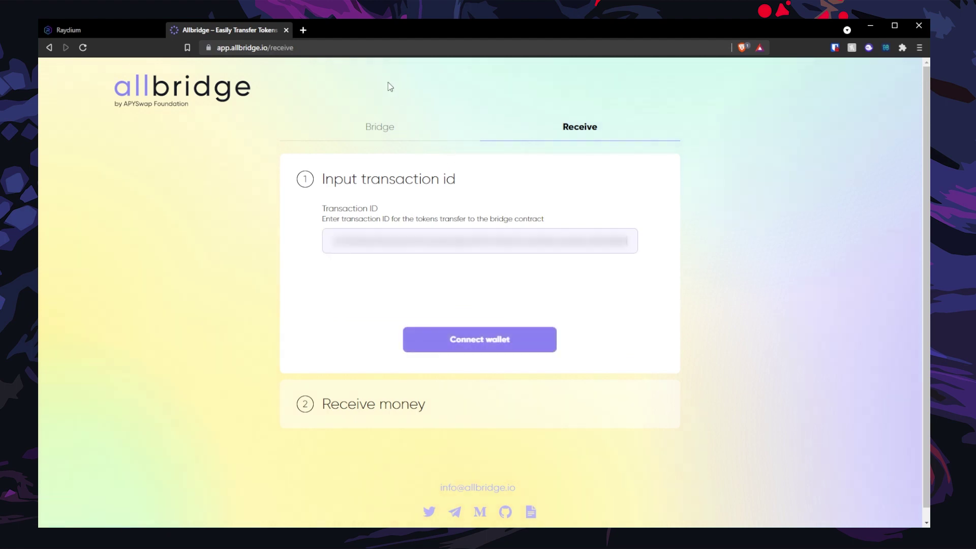
click(502, 341)
click(482, 355)
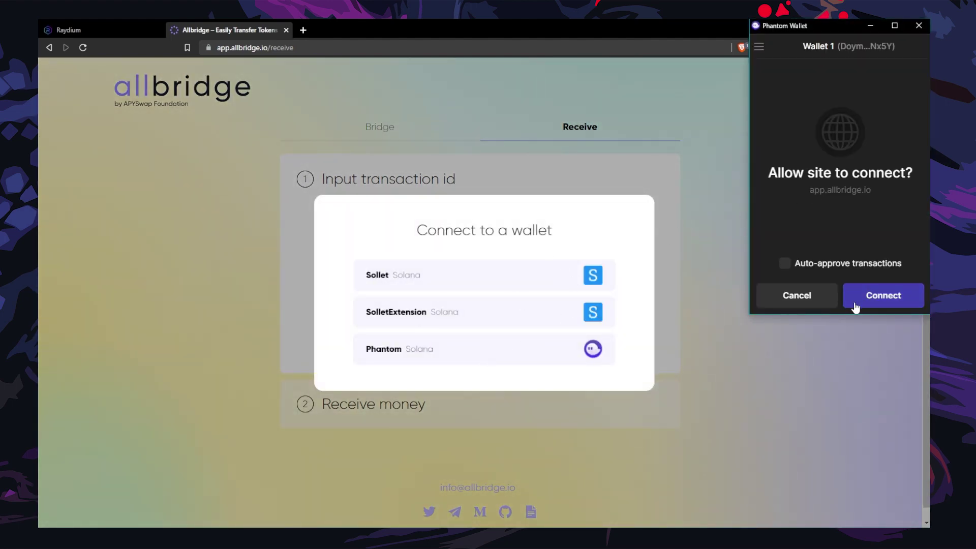
click(856, 304)
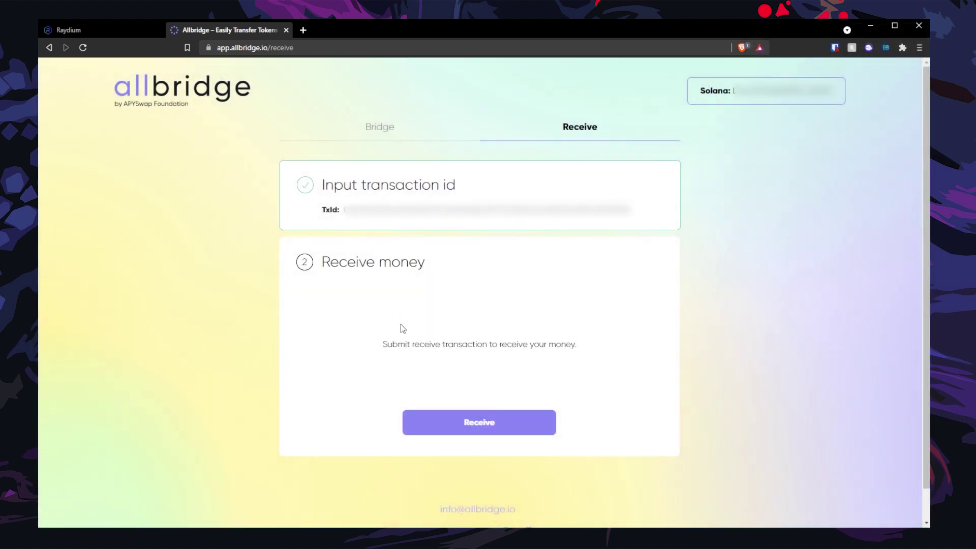
click(477, 422)
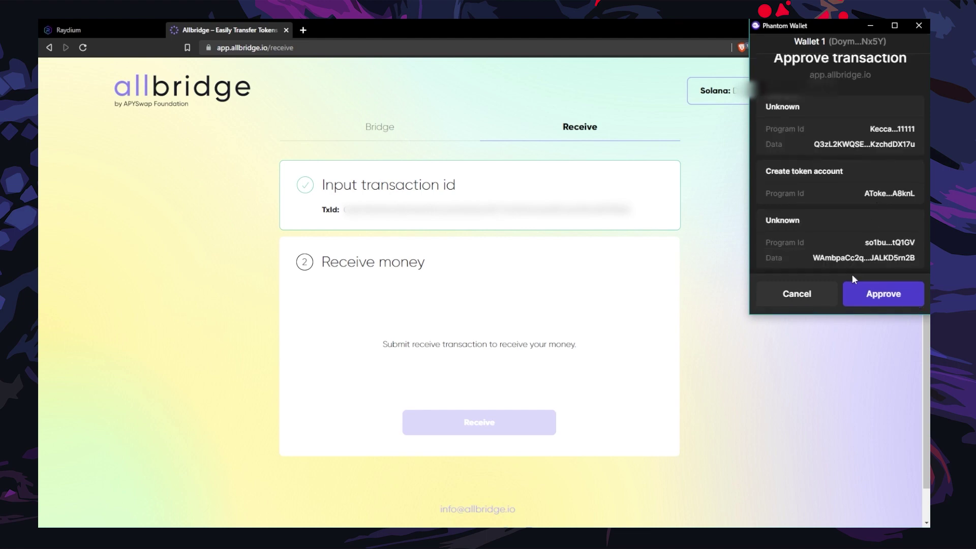
click(864, 300)
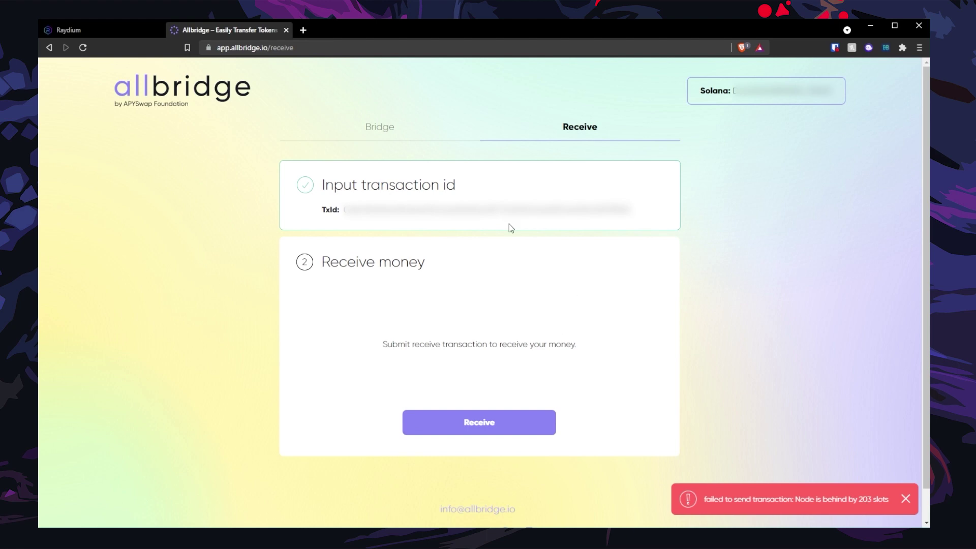
Check the Phantom balances, then retry and approve the receive transaction, which ends in an error.
click(869, 48)
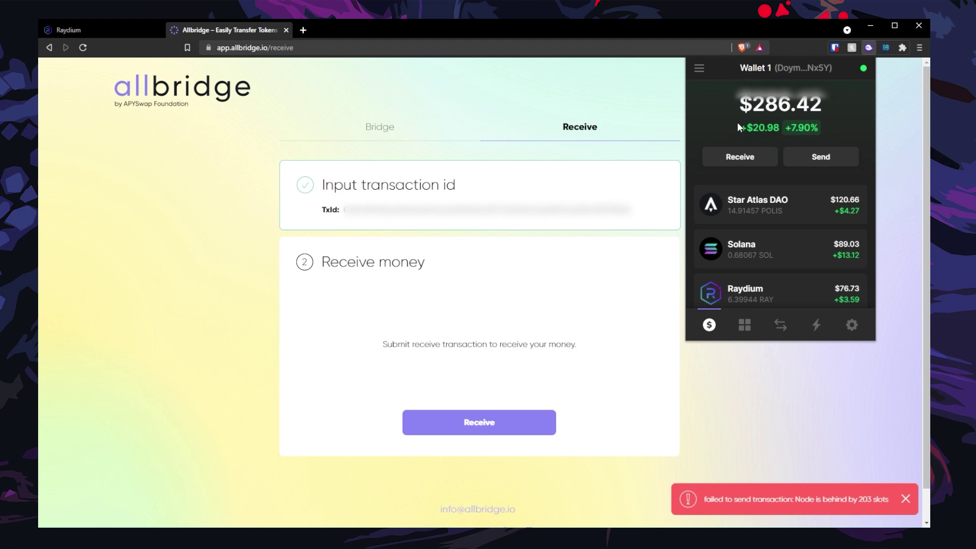
click(679, 213)
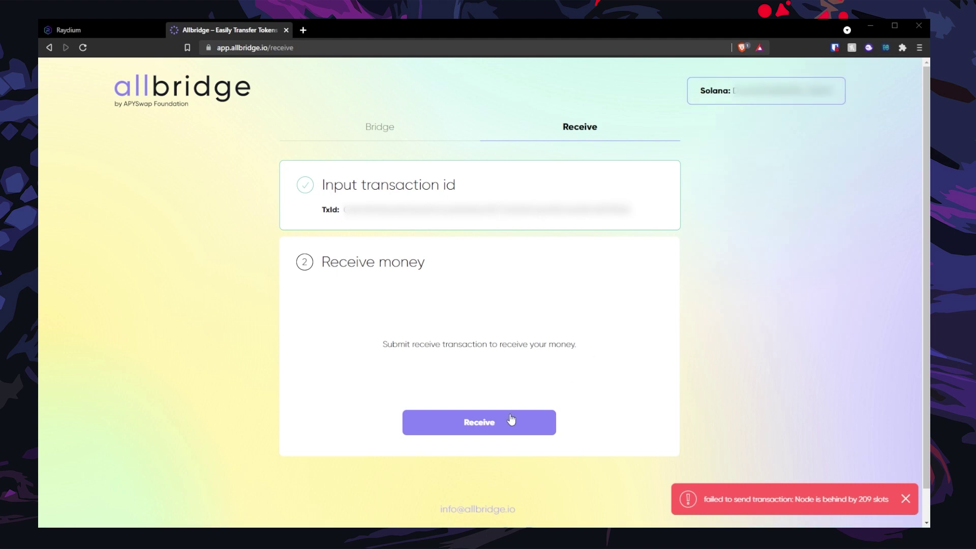
click(473, 415)
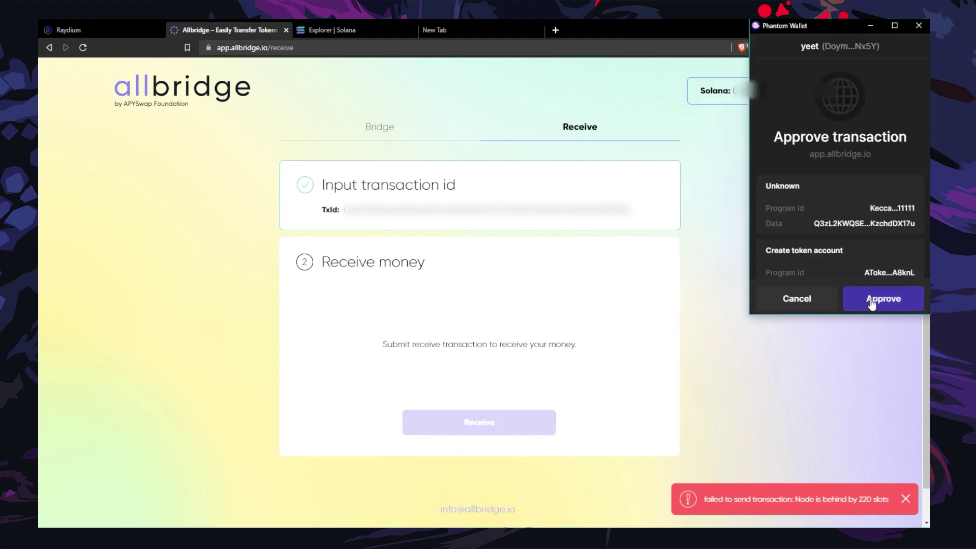
click(872, 303)
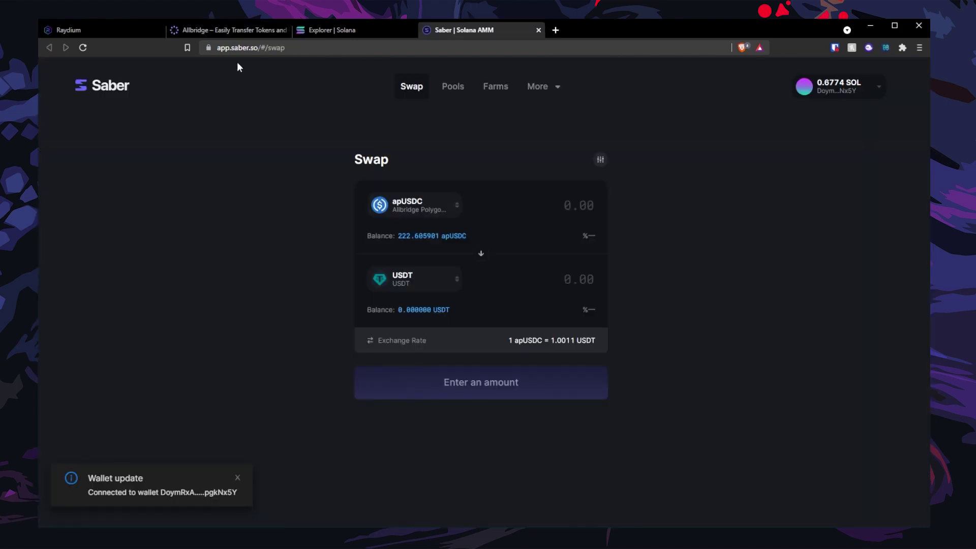
click(201, 33)
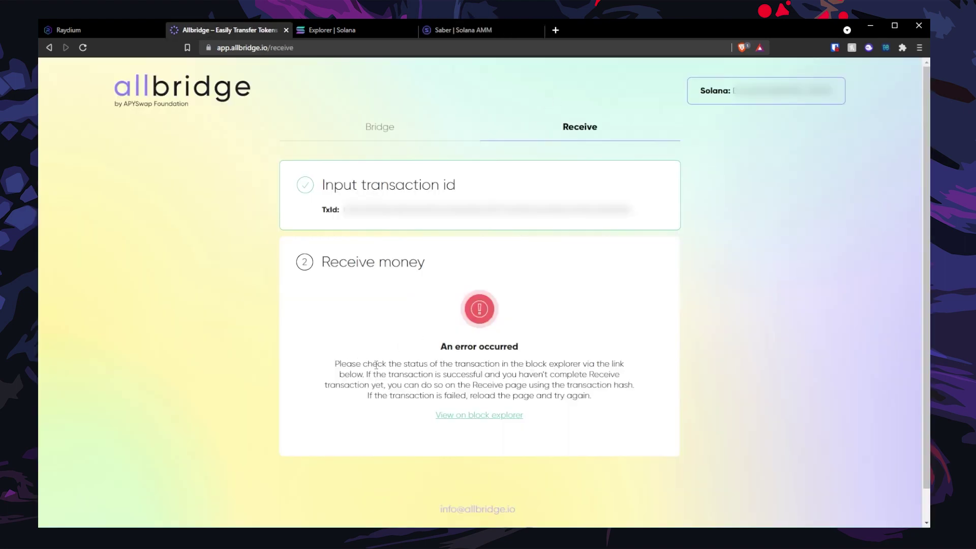
drag(377, 364, 573, 364)
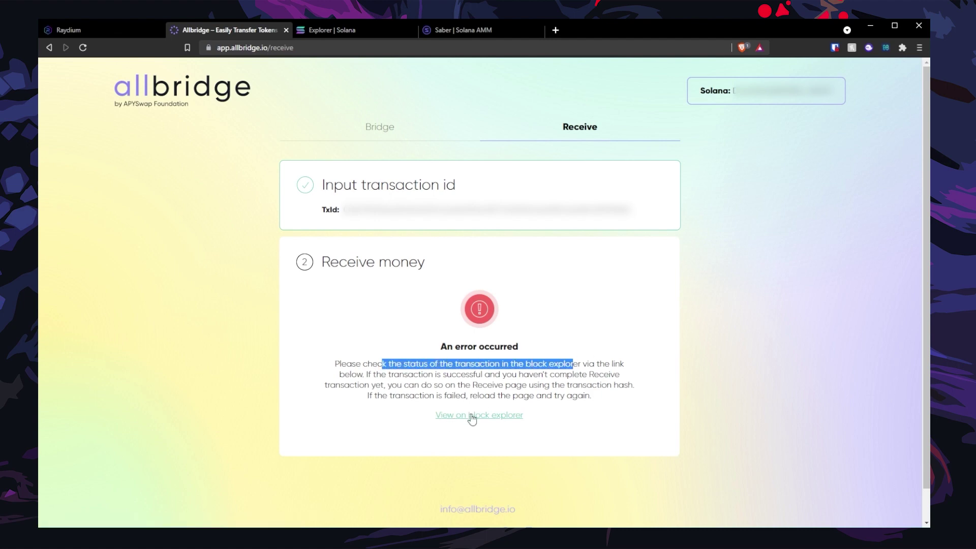
drag(372, 374, 466, 375)
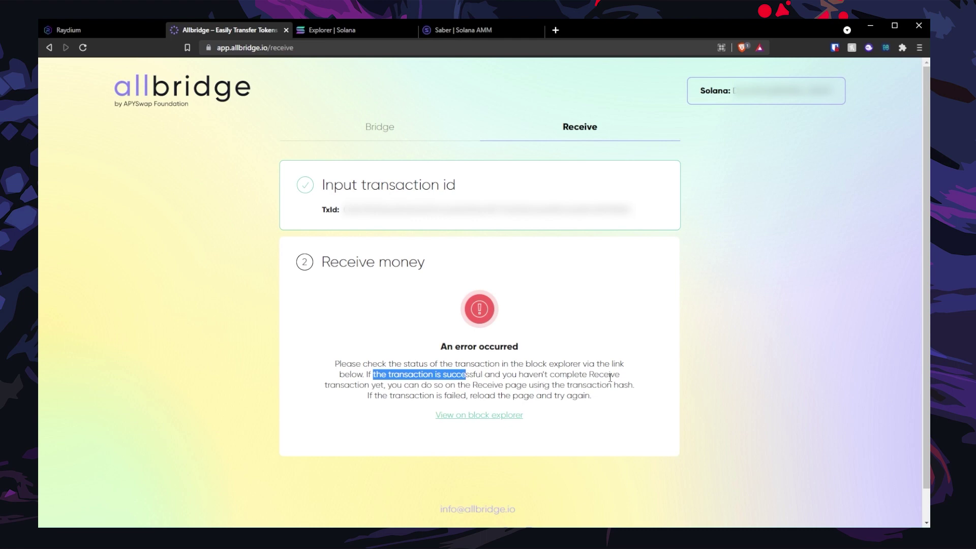
drag(329, 385, 365, 385)
click(406, 385)
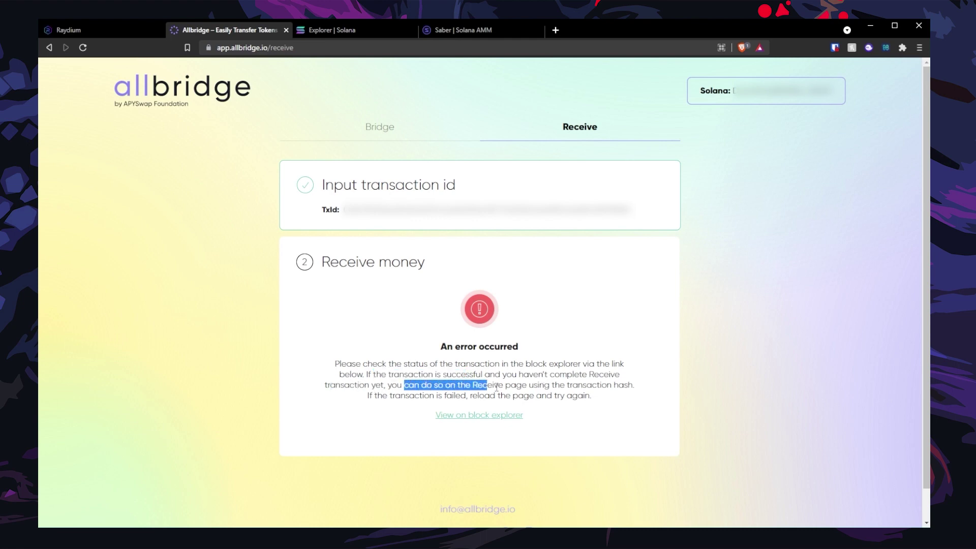
drag(501, 387, 629, 394)
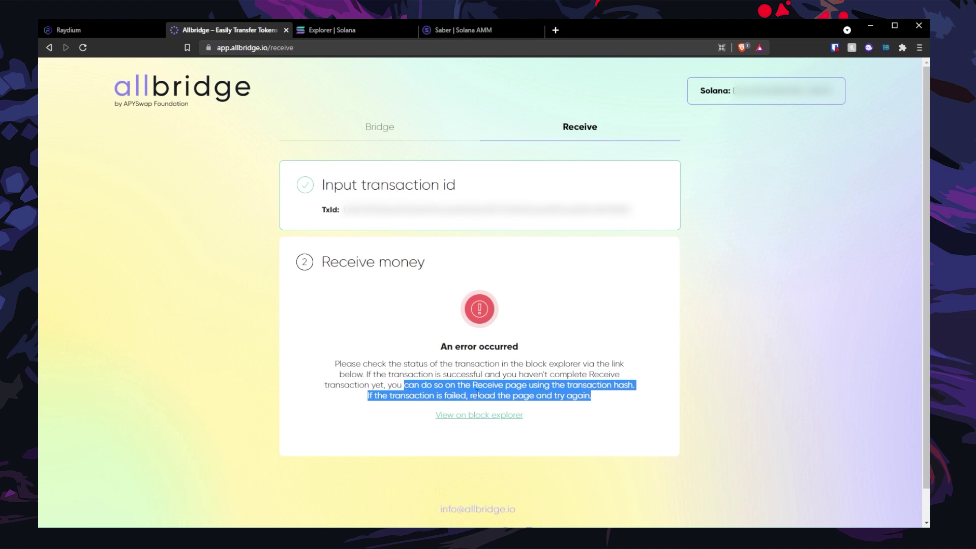
click(477, 393)
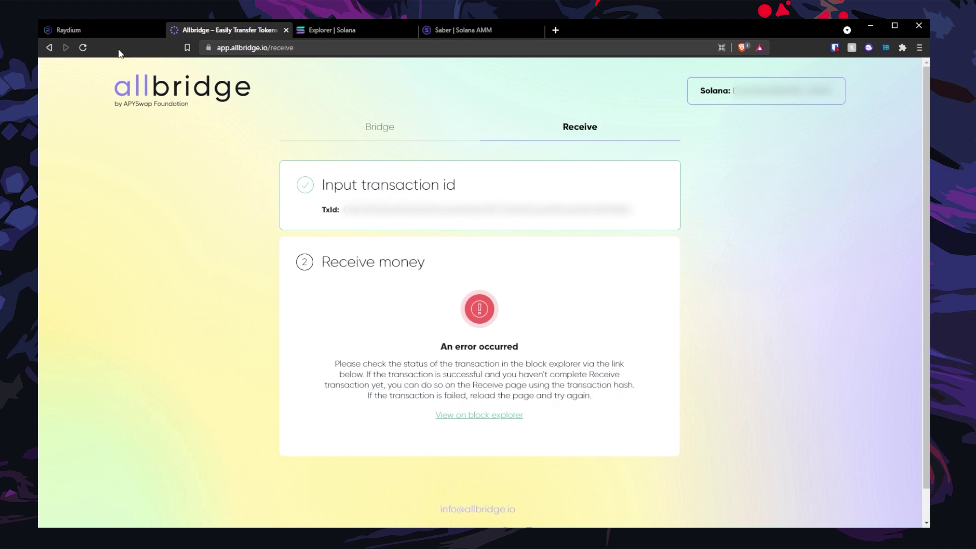
Reload the Receive page and highlight the 'The assets have been already received.' notice.
click(83, 48)
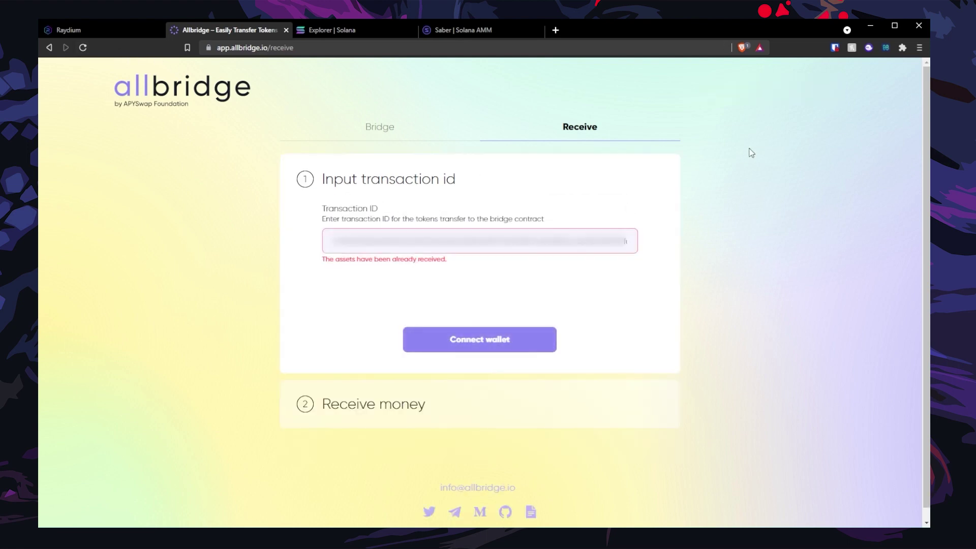
drag(349, 263, 403, 269)
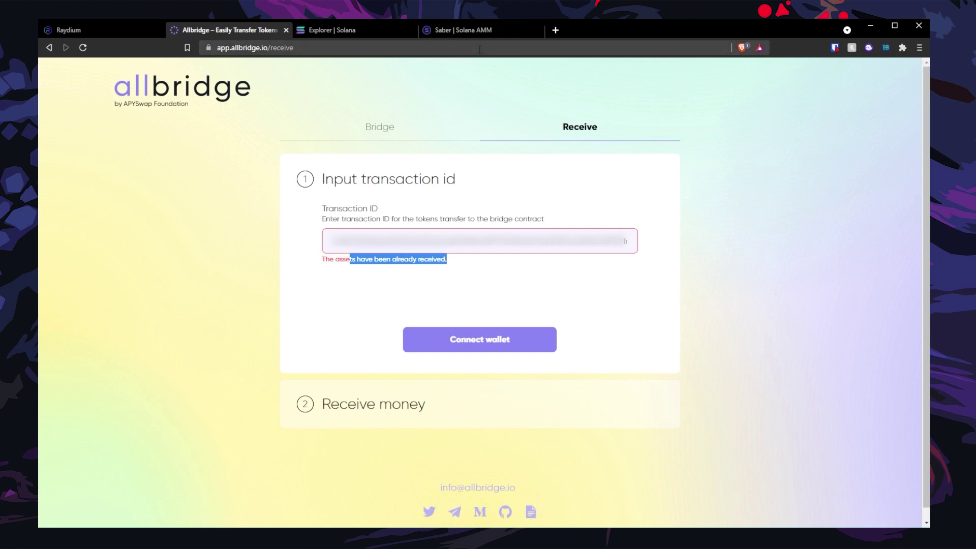
Load saber.so in a new tab and dismiss the wallet settings panel.
click(556, 30)
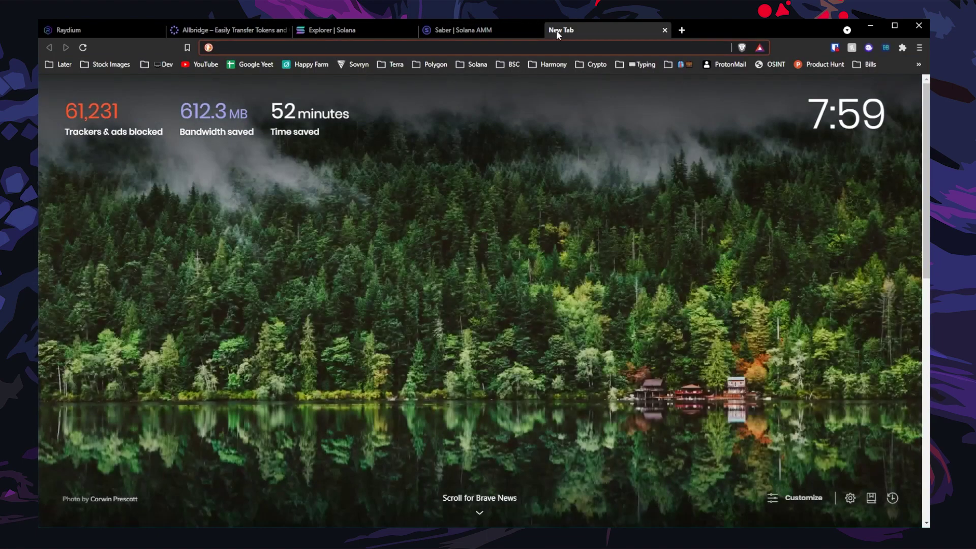
text(saber.)
key(Return)
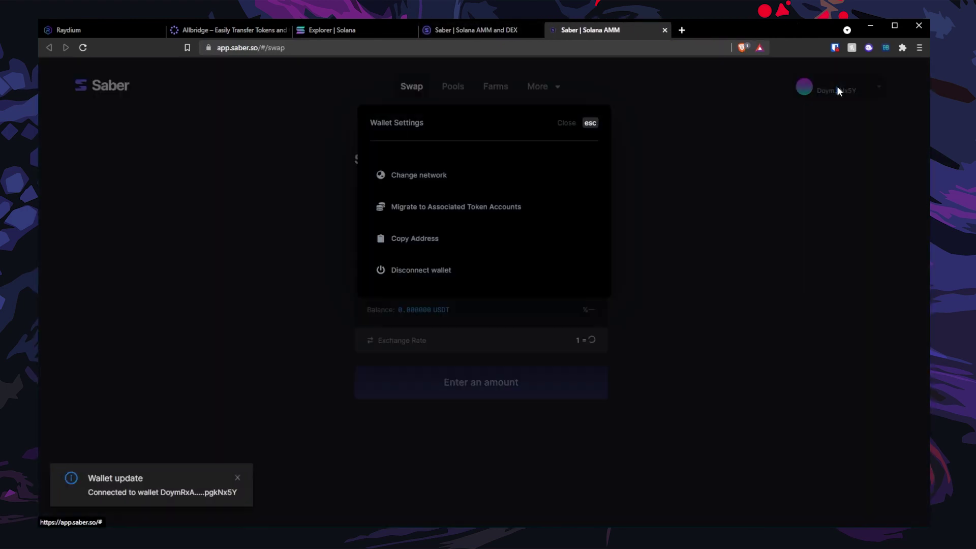
click(739, 154)
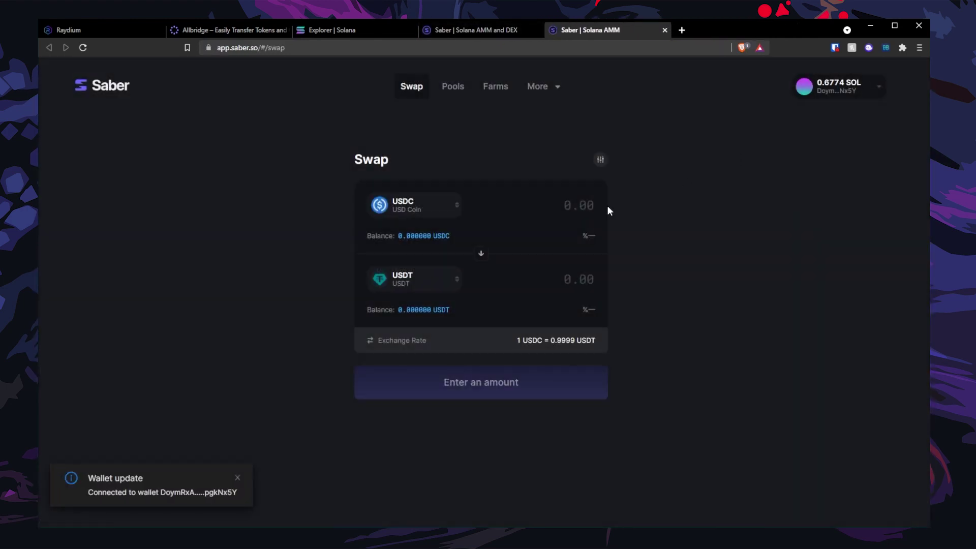
Set the Saber swap to go from apUSDC to USDC.
click(426, 209)
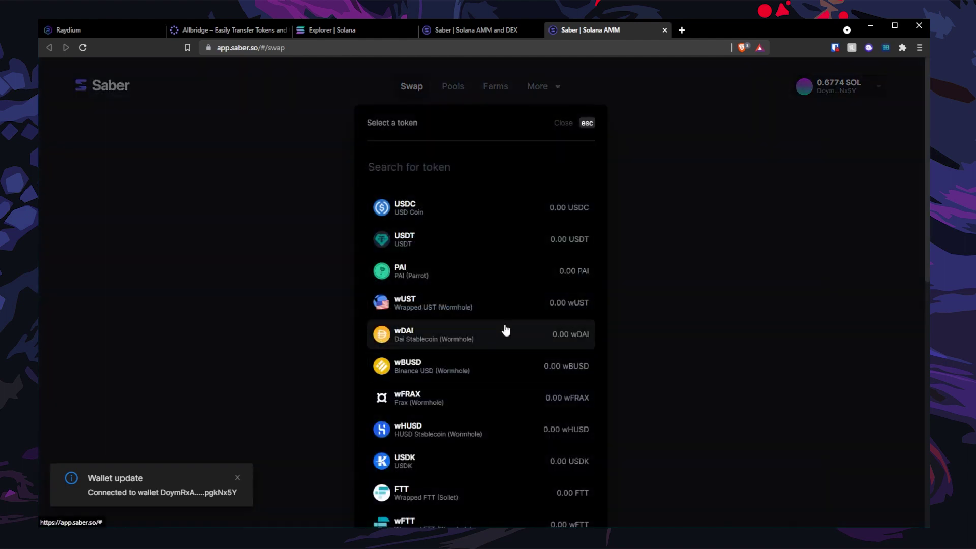
text(a)
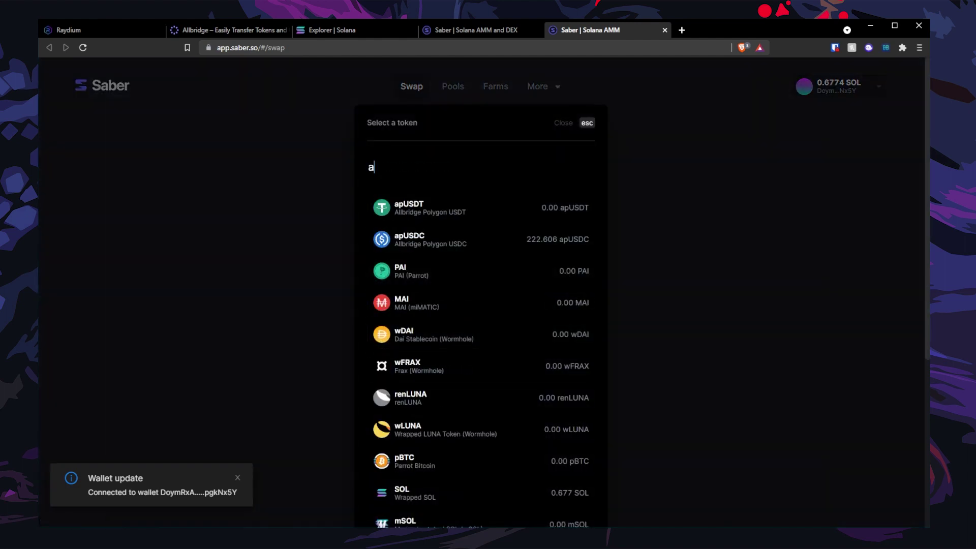
text(p)
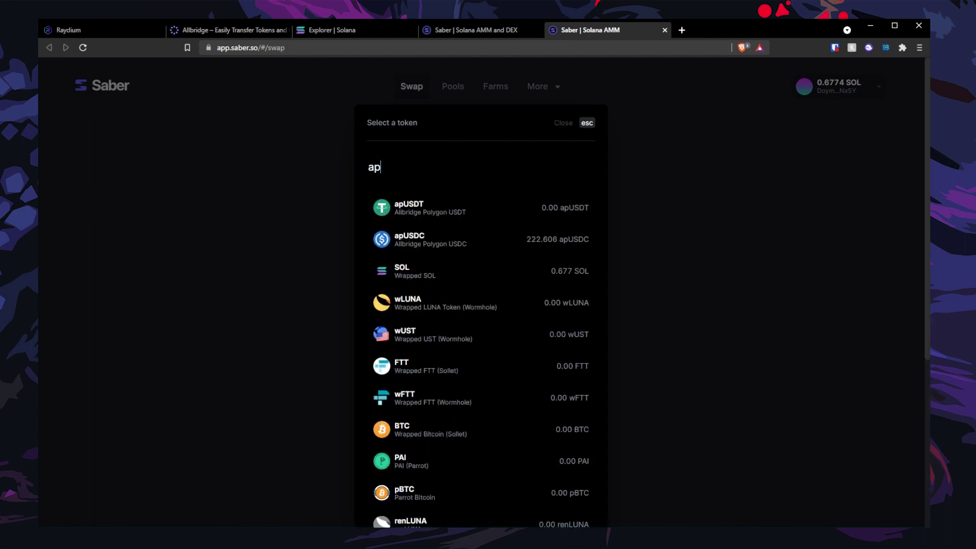
click(433, 250)
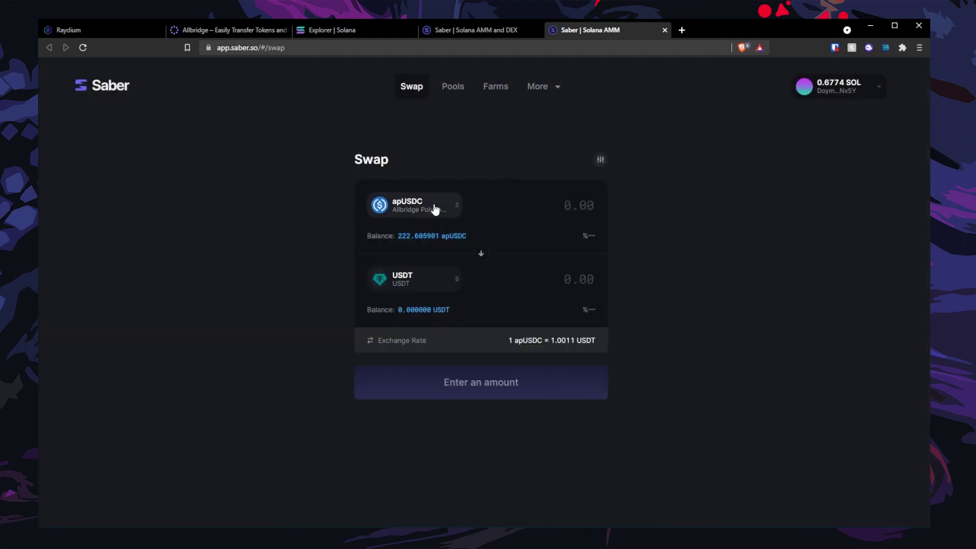
click(416, 220)
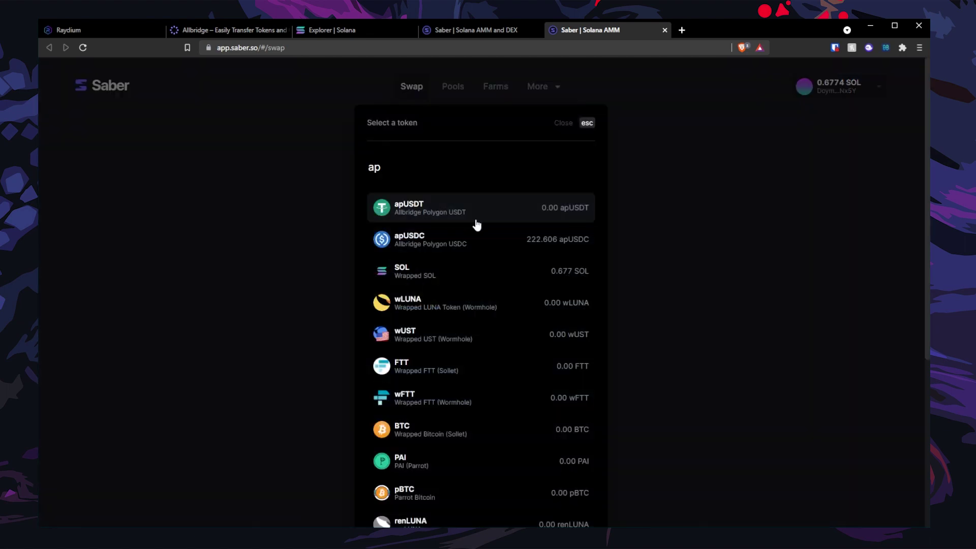
click(451, 252)
click(431, 277)
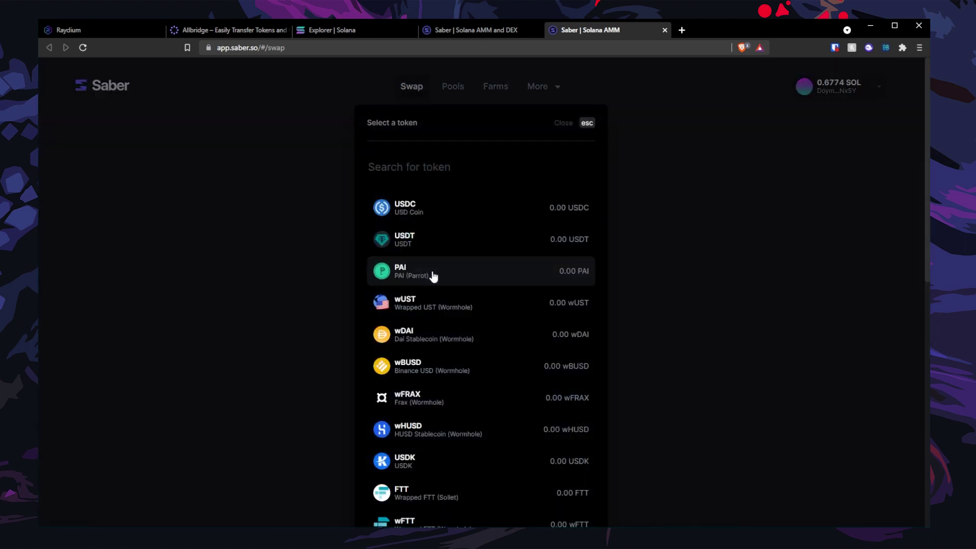
click(446, 218)
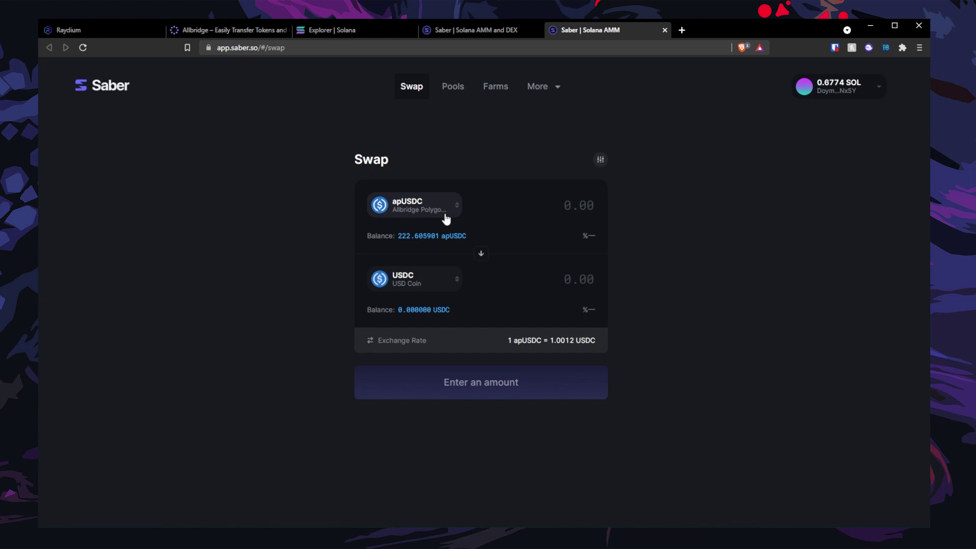
Swap the full 222.605901 apUSDC for about 222.78 USDC and approve it in Phantom.
click(433, 246)
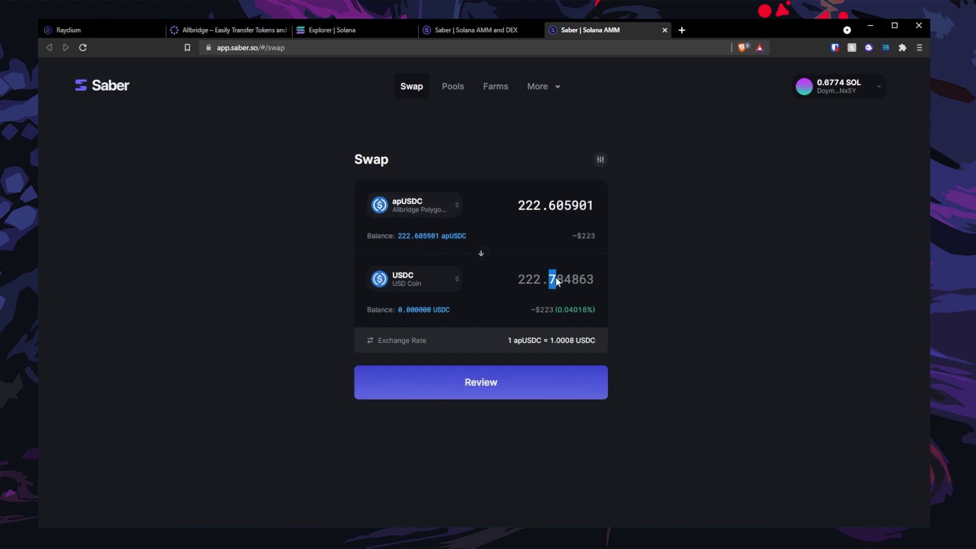
drag(556, 278, 549, 278)
click(441, 387)
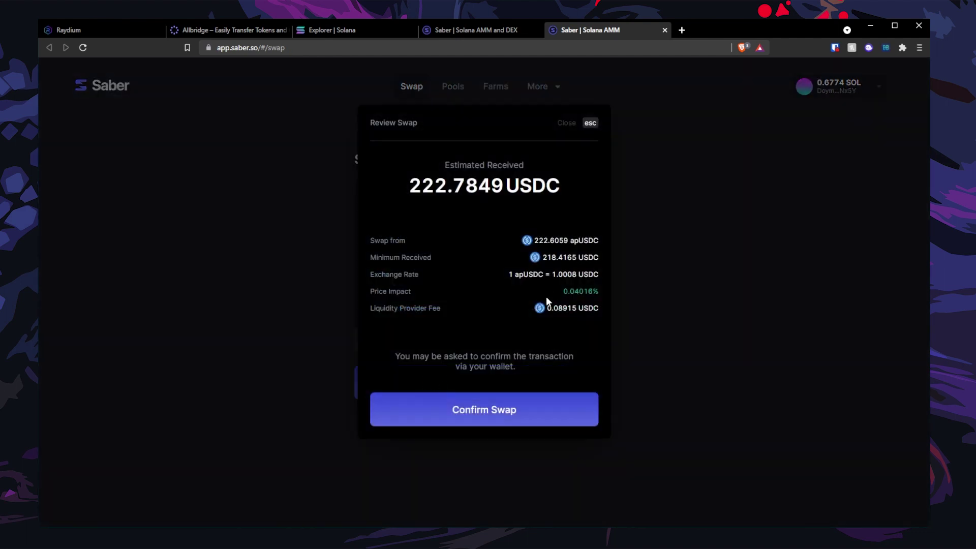
click(484, 409)
scroll(871, 301, down, 2)
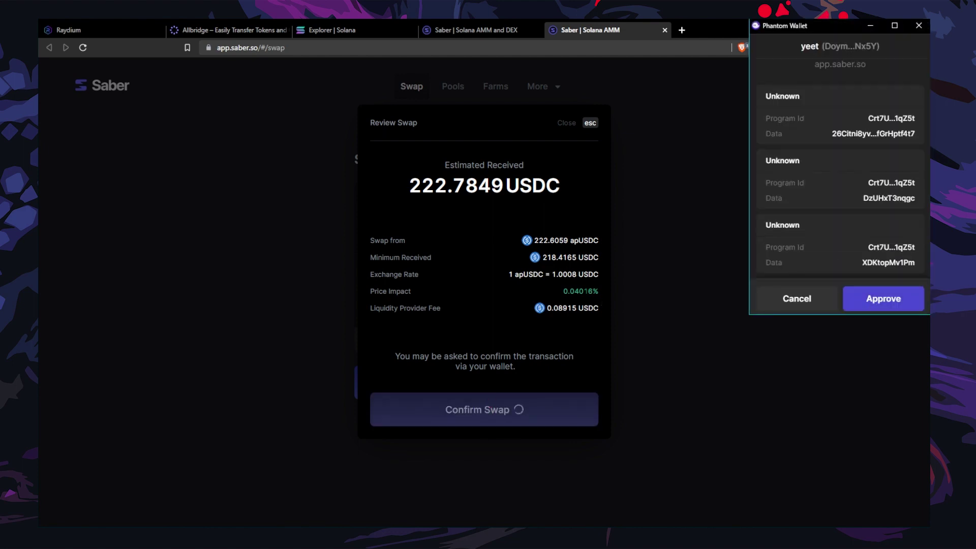
click(880, 299)
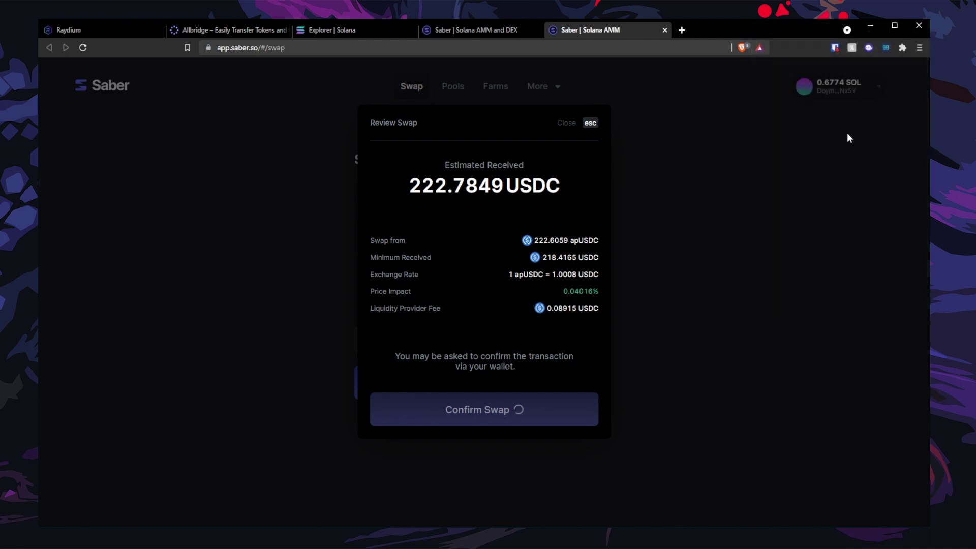
Check Phantom's token list showing 222.78486 USD Coin, then close the wallet.
click(868, 47)
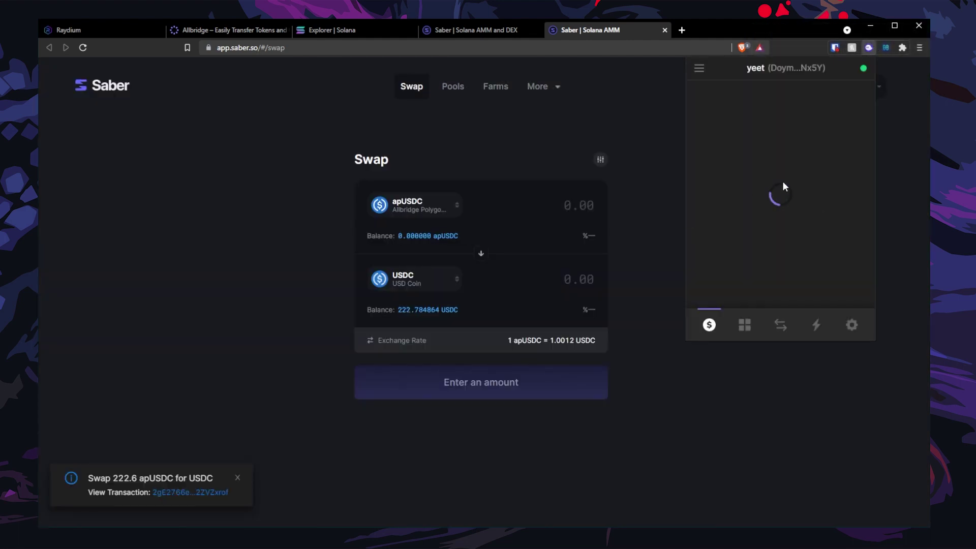
scroll(767, 188, down, 1)
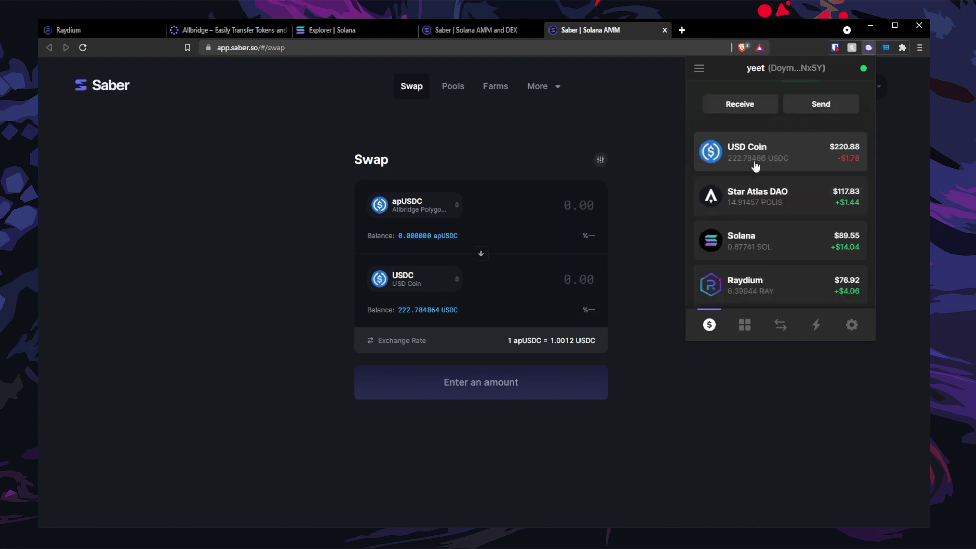
click(631, 230)
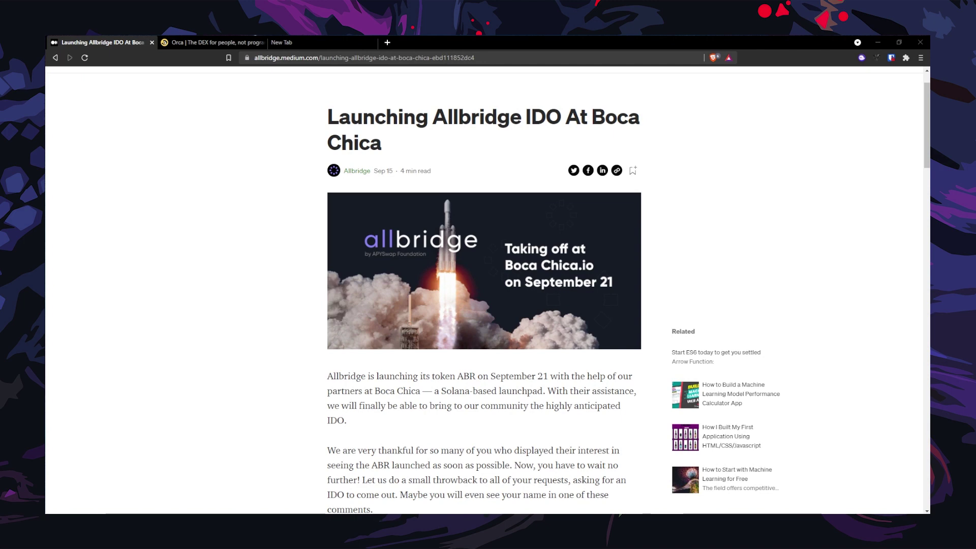
Scroll the Allbridge IDO article down and highlight the sentence about ABR stakers' reduced fees.
scroll(488, 290, down, 9)
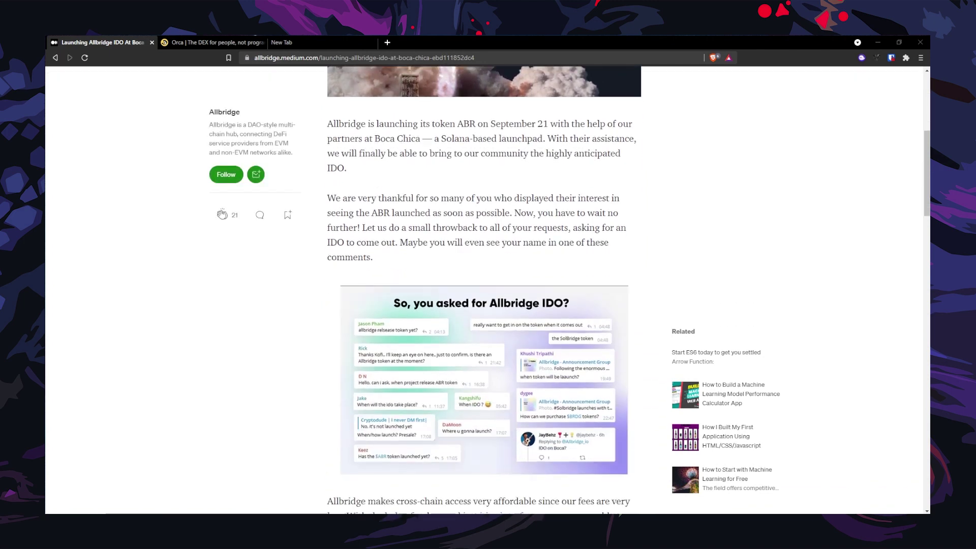
scroll(488, 289, down, 1)
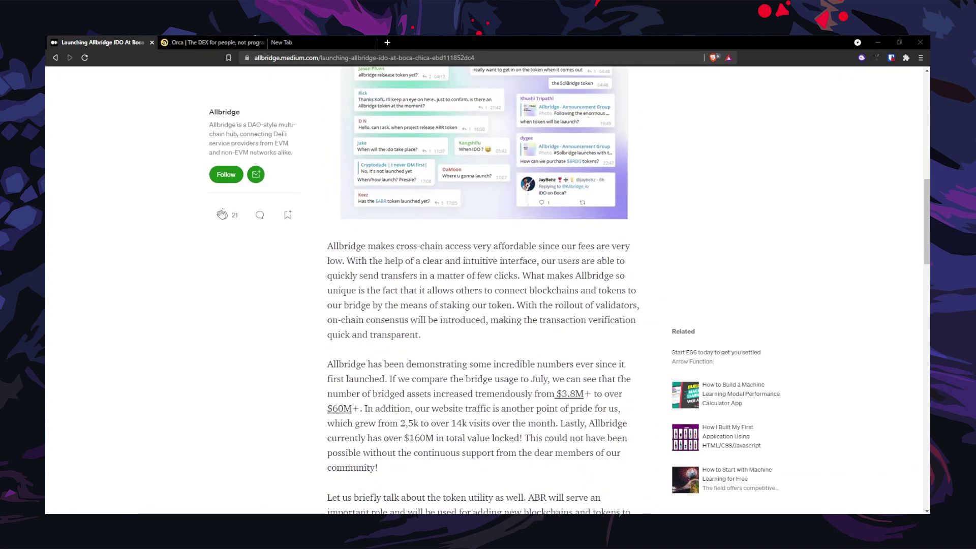
scroll(488, 290, down, 2)
drag(370, 435, 605, 436)
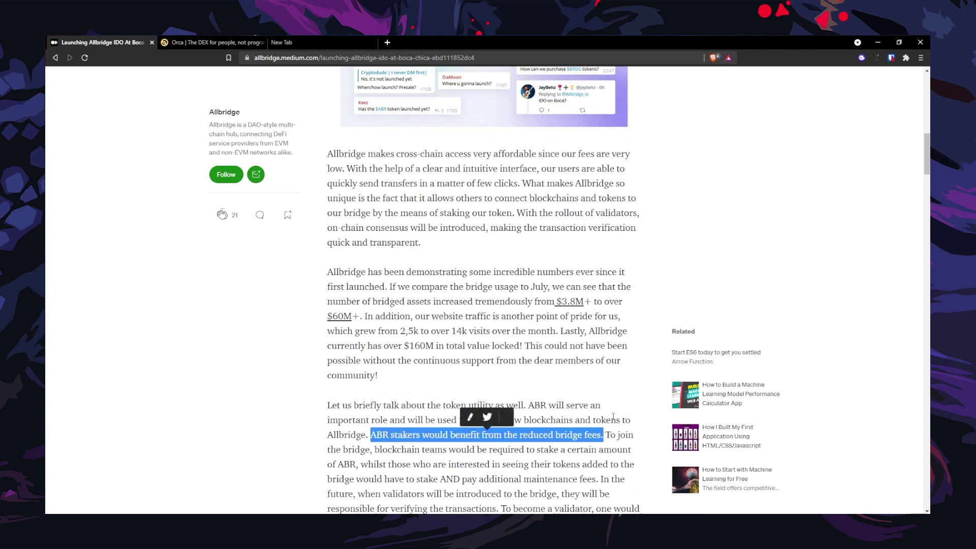
Bring up Orca's Exchange page quoting 1 SOL for about 153.35 ABR, routed via USDC.
click(214, 43)
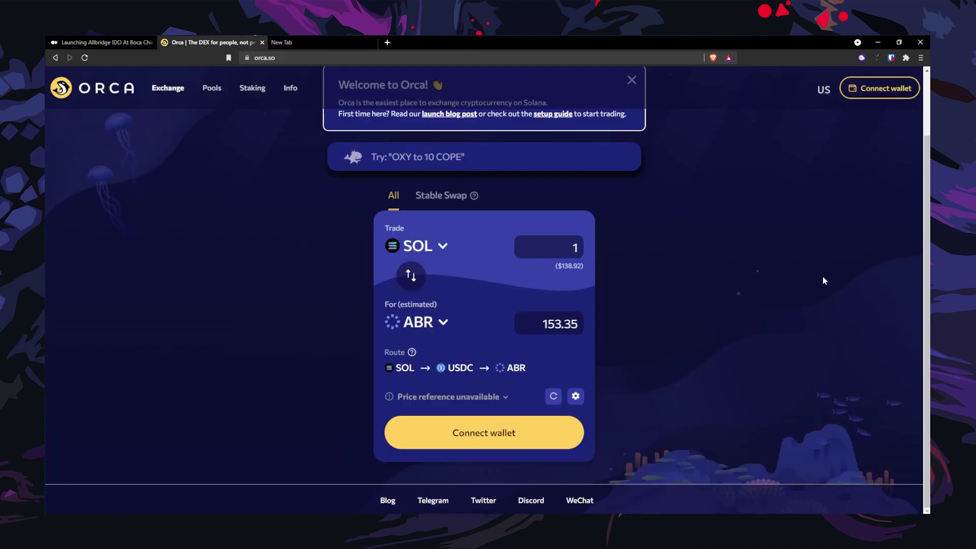